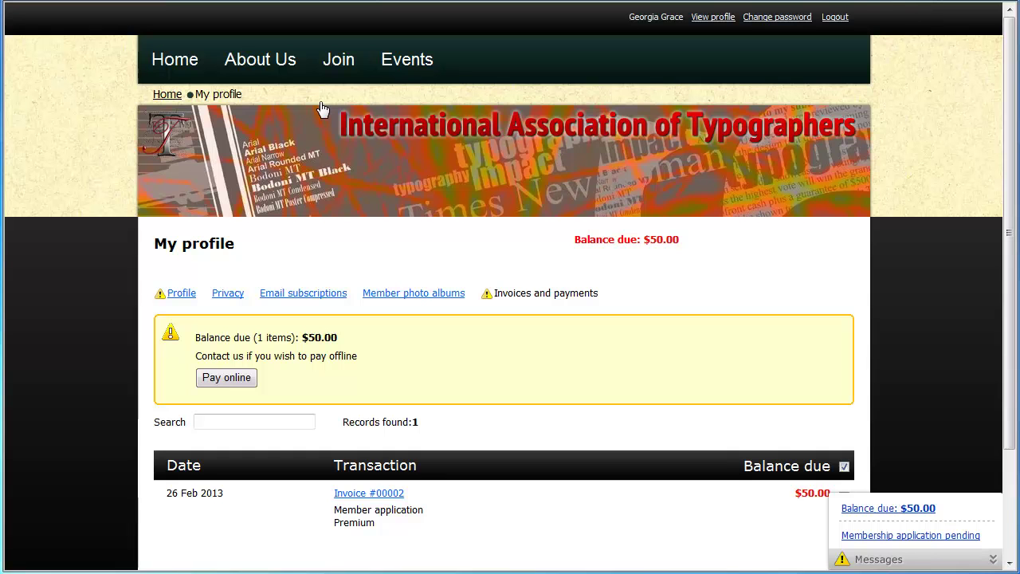
Start the online payment and enter the Visa card number, expiry date and security code.
left_click(229, 378)
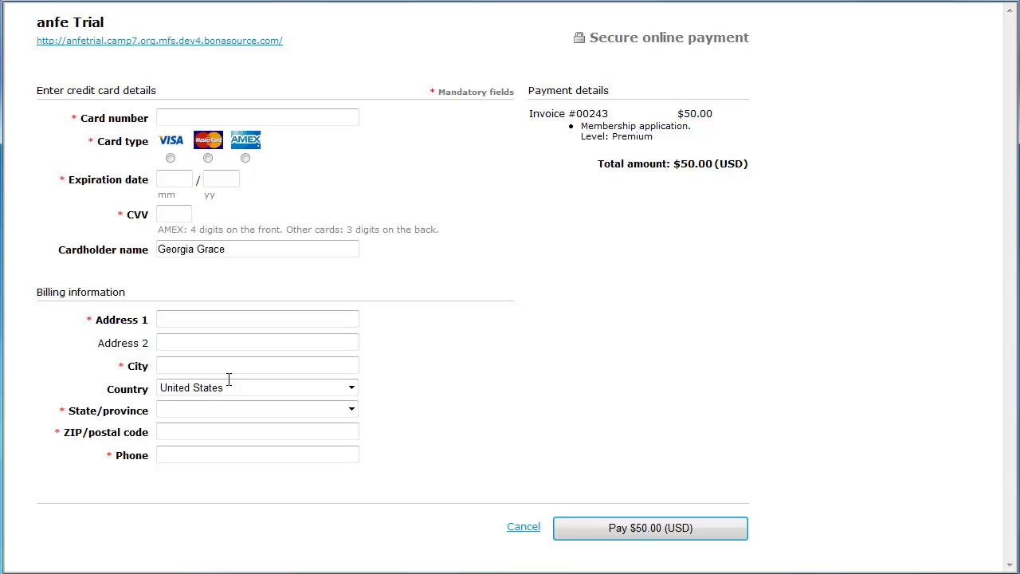
left_click(164, 119)
type("4111111111111111")
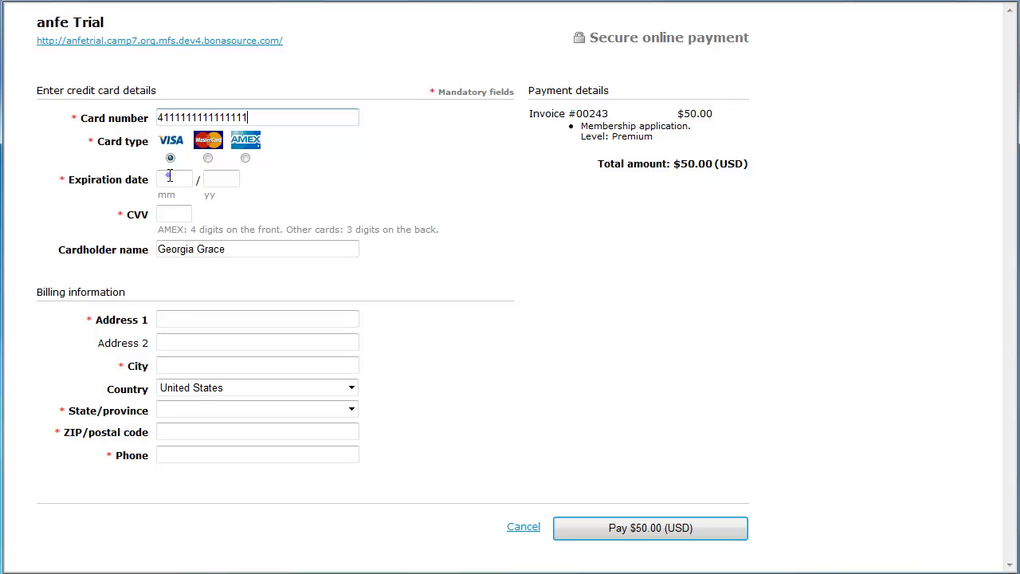
left_click(170, 176)
type("10")
key("Tab")
type("14")
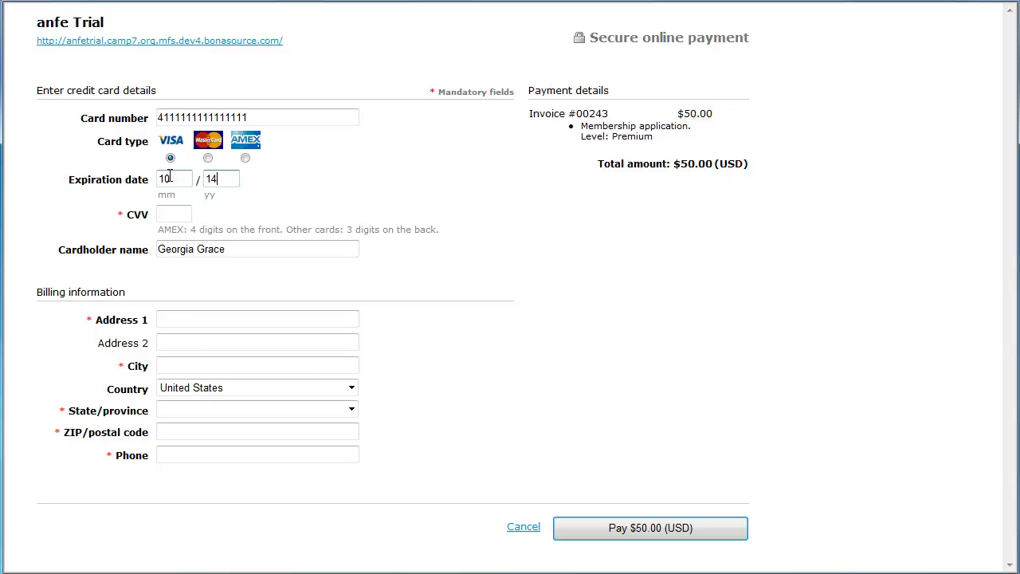
left_click(169, 215)
type("123")
Fill in the billing street, city, state Ohio, ZIP and phone, then submit the $50.00 payment.
left_click(167, 318)
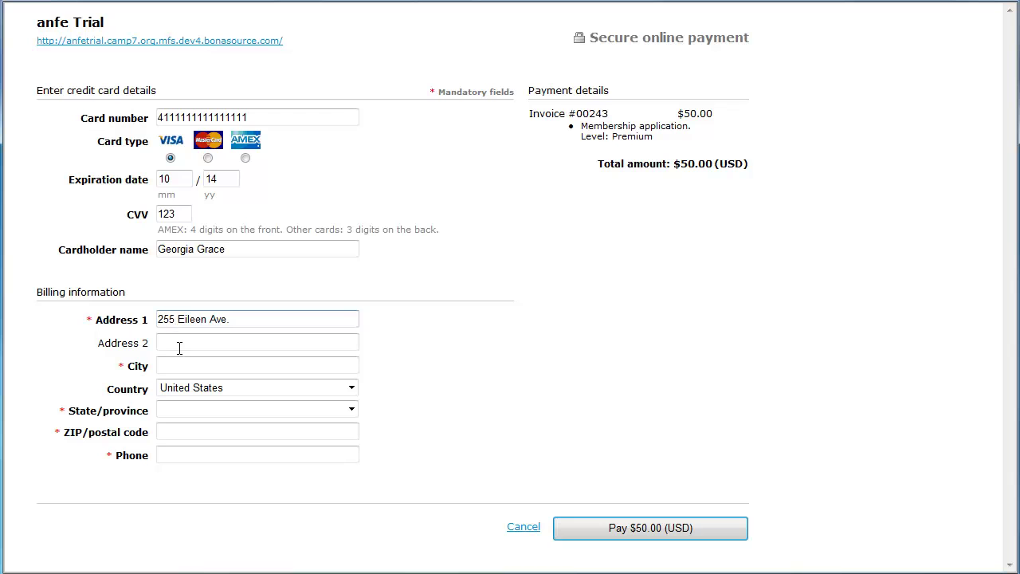
left_click(179, 365)
type("Cincinnati")
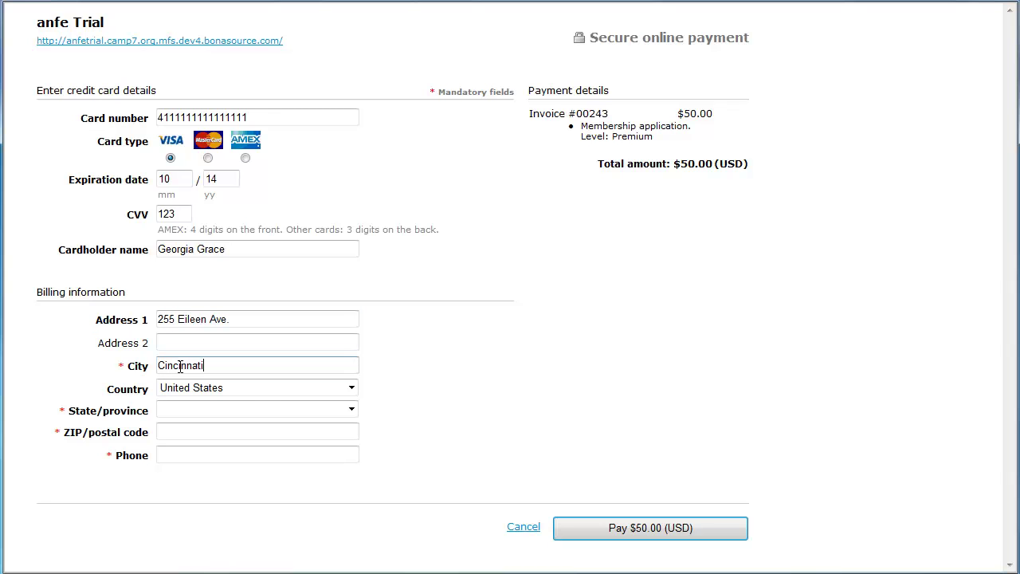
left_click(210, 410)
left_click(200, 393)
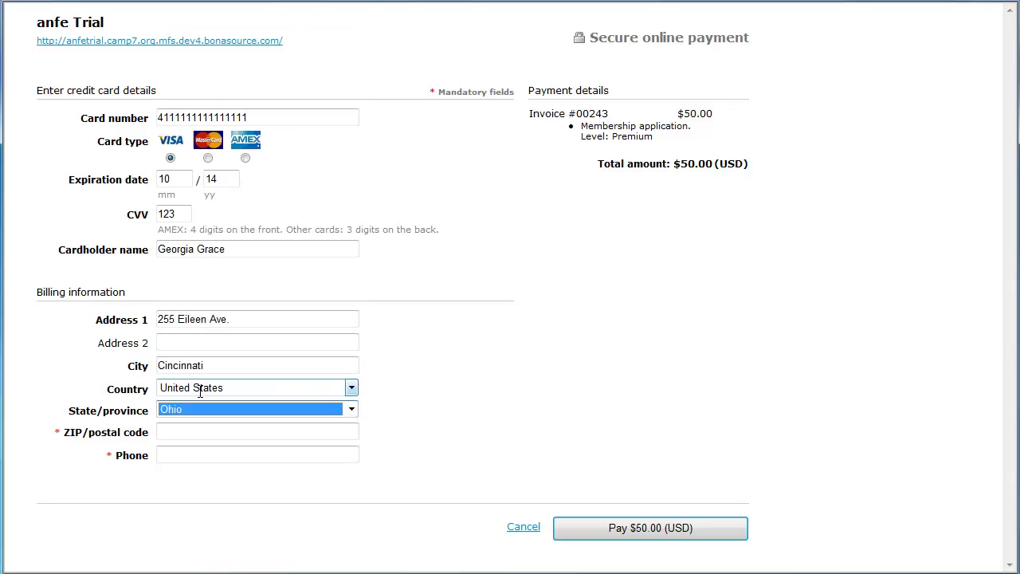
left_click(176, 431)
type("45203")
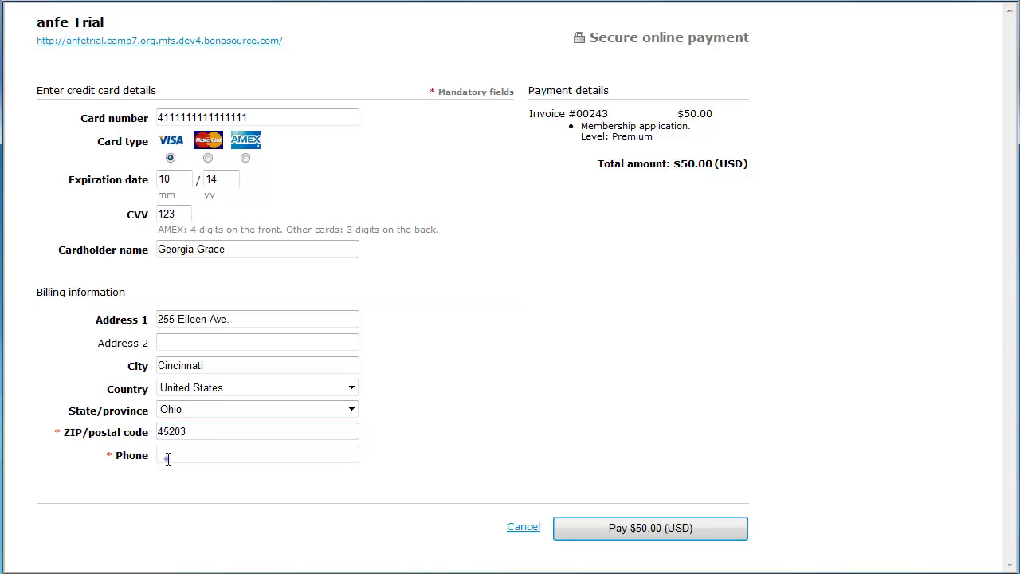
left_click(168, 458)
type("612-555-5624")
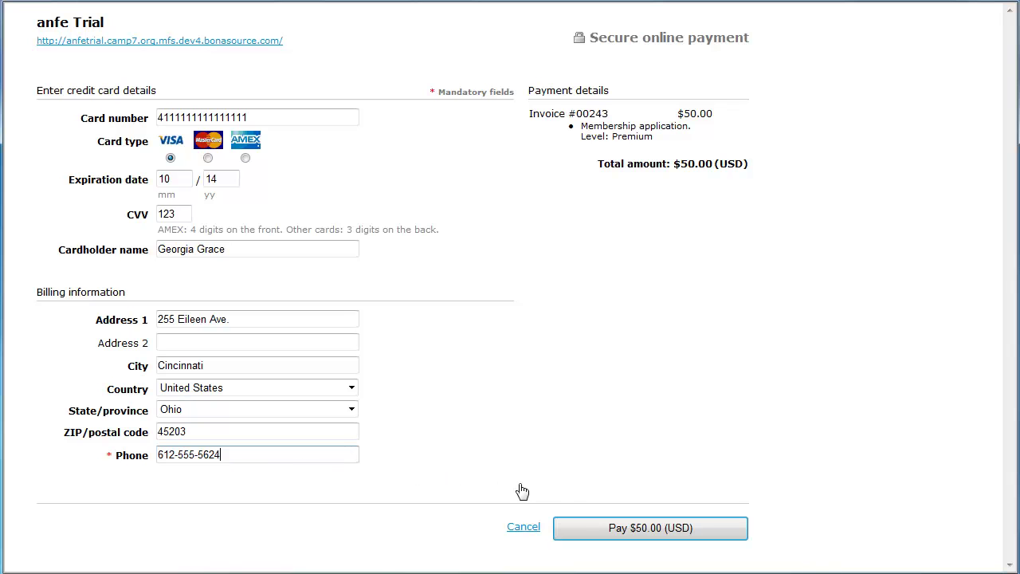
left_click(585, 528)
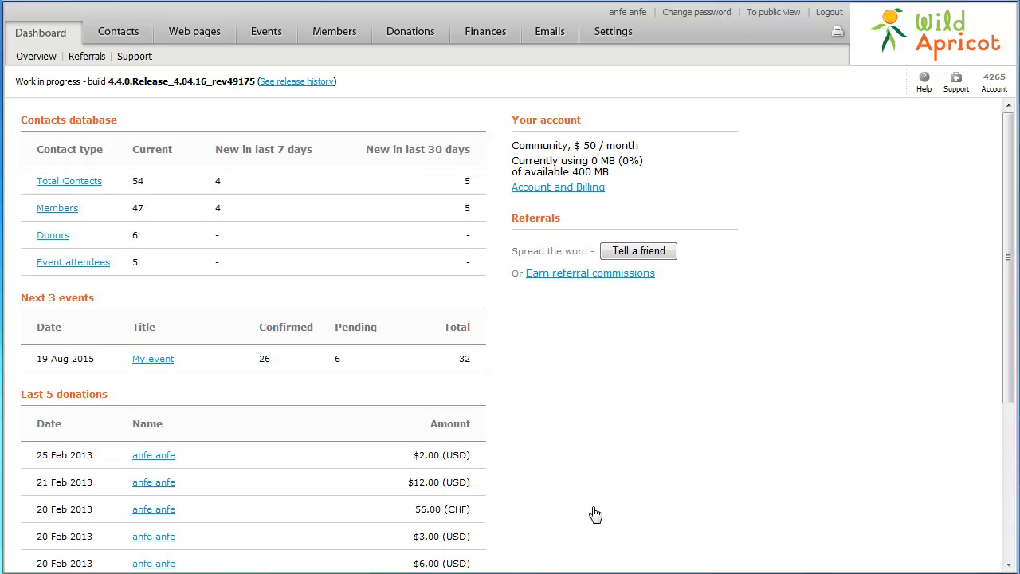
Go to Settings, open Payment settings under Finances and make them editable.
left_click(611, 36)
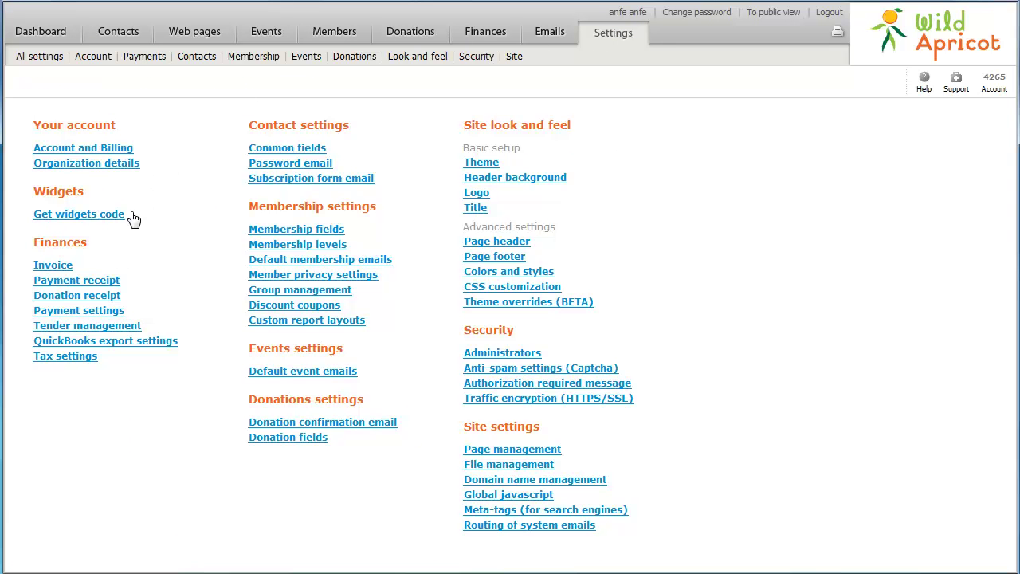
left_click(112, 313)
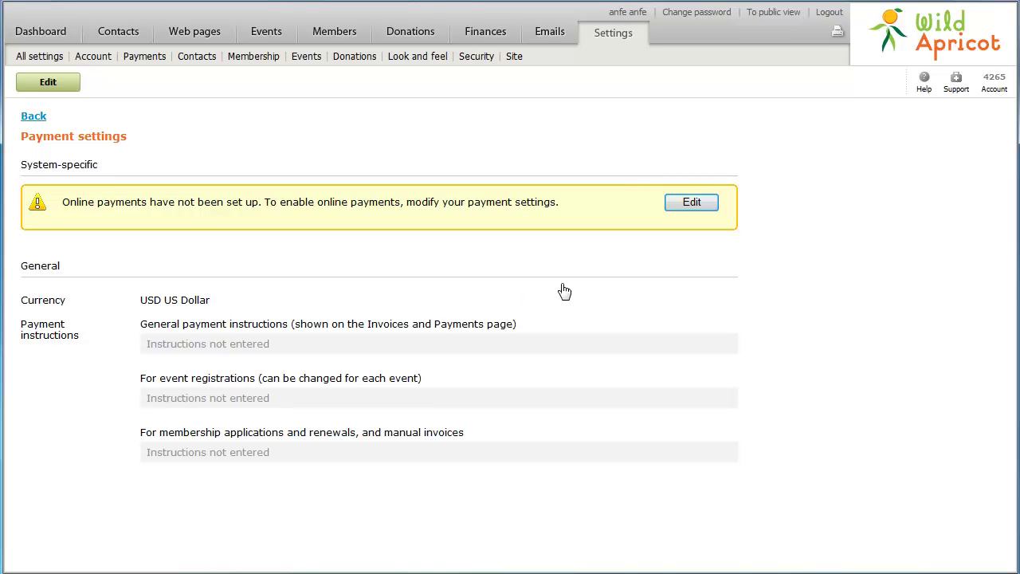
left_click(692, 205)
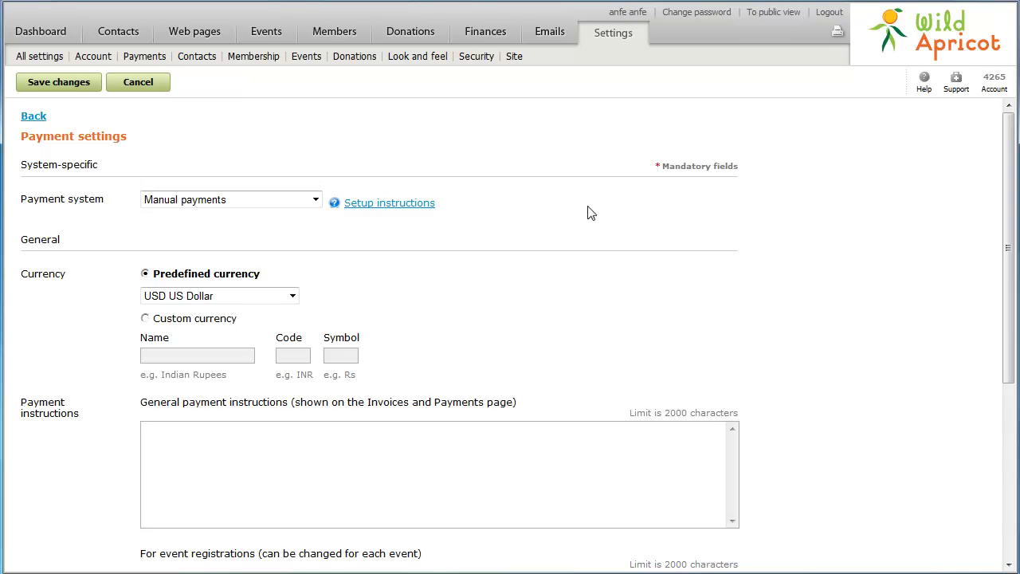
Select PayPal Payflow Pro (beta) as the payment system, leaving Test/Sandbox mode.
left_click(217, 206)
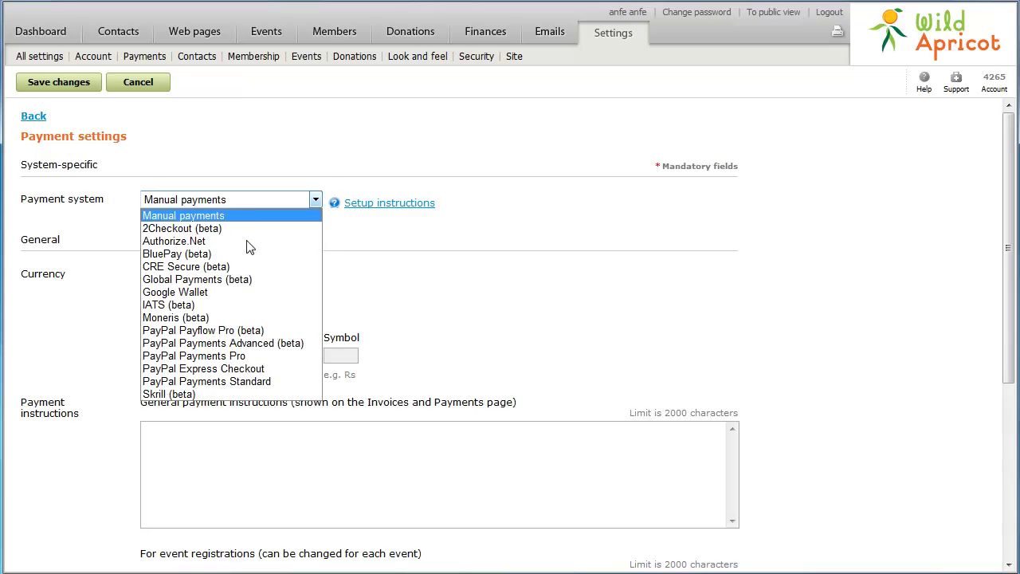
left_click(256, 330)
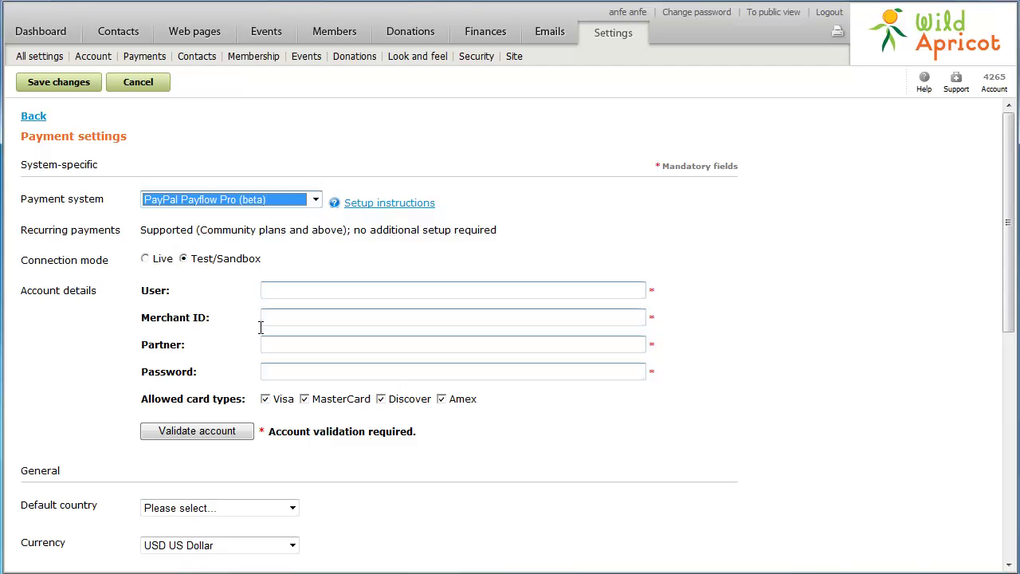
Enter the Payflow user name, the merchant ID, and partner 'PayPal'.
left_click(283, 290)
type("wildapricot")
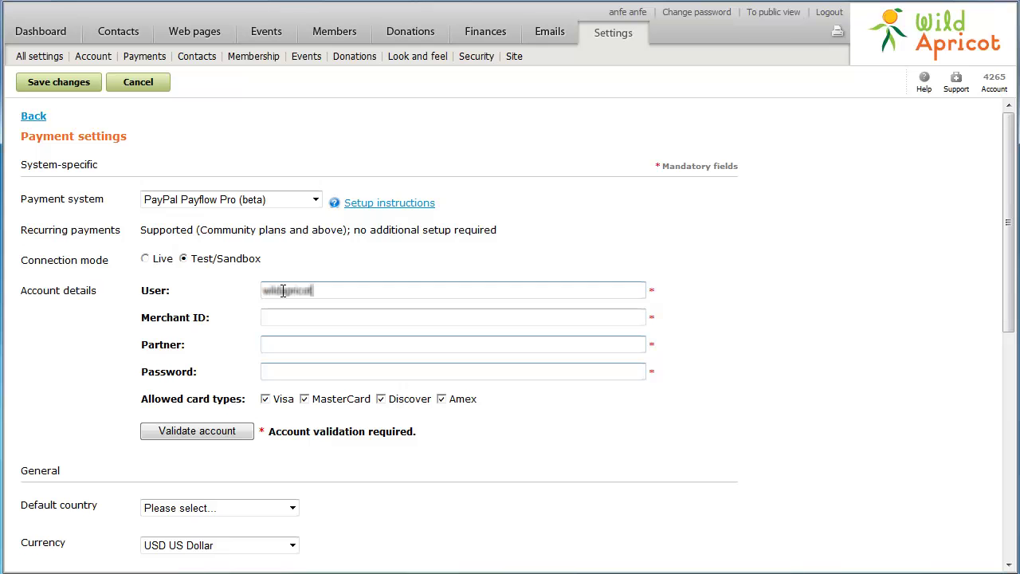
left_click(266, 315)
type("wildapricot")
key("Tab")
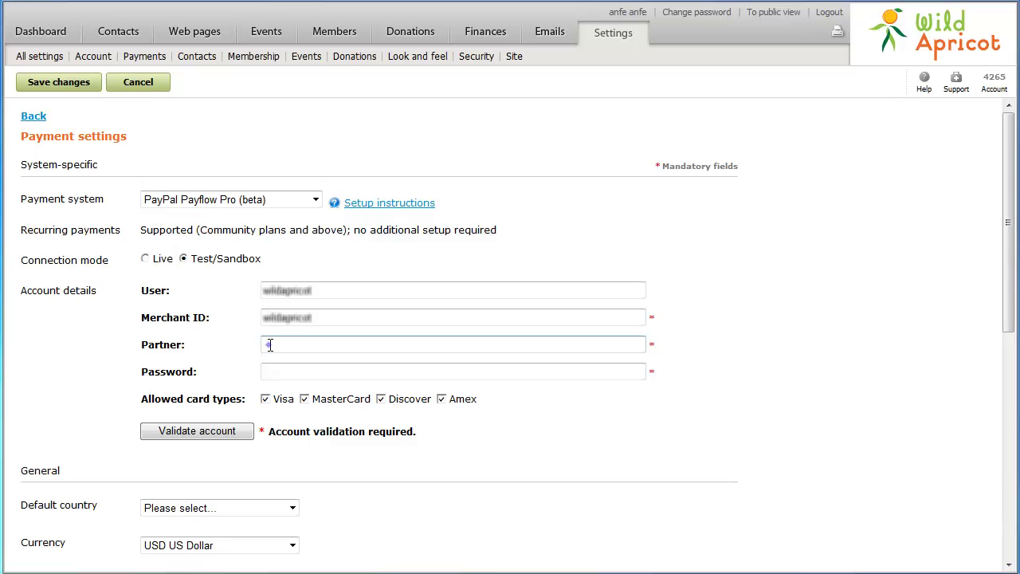
type("PayPal")
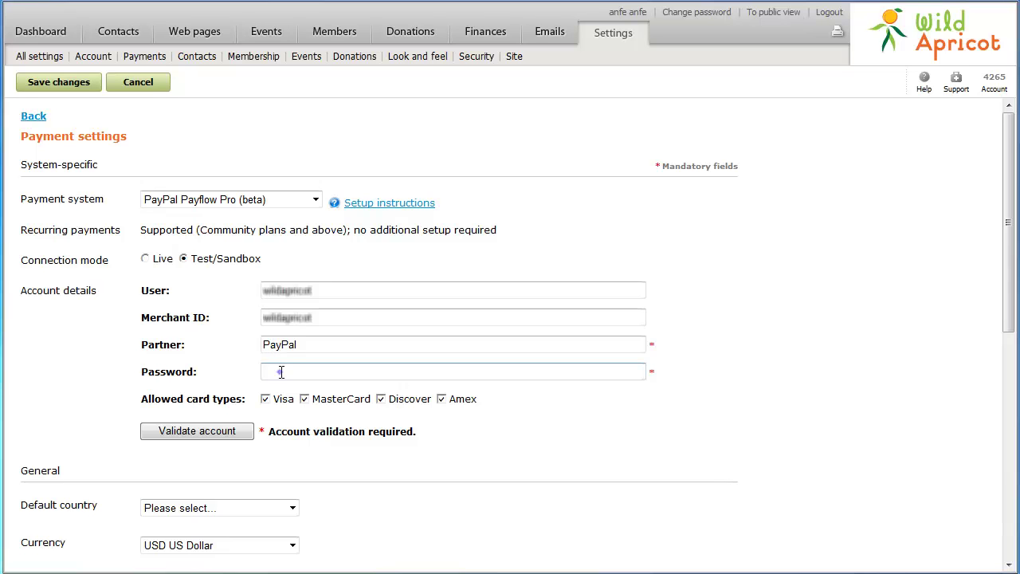
Paste the account password and untick Discover under allowed card types.
left_click(280, 372)
key("ctrl+v")
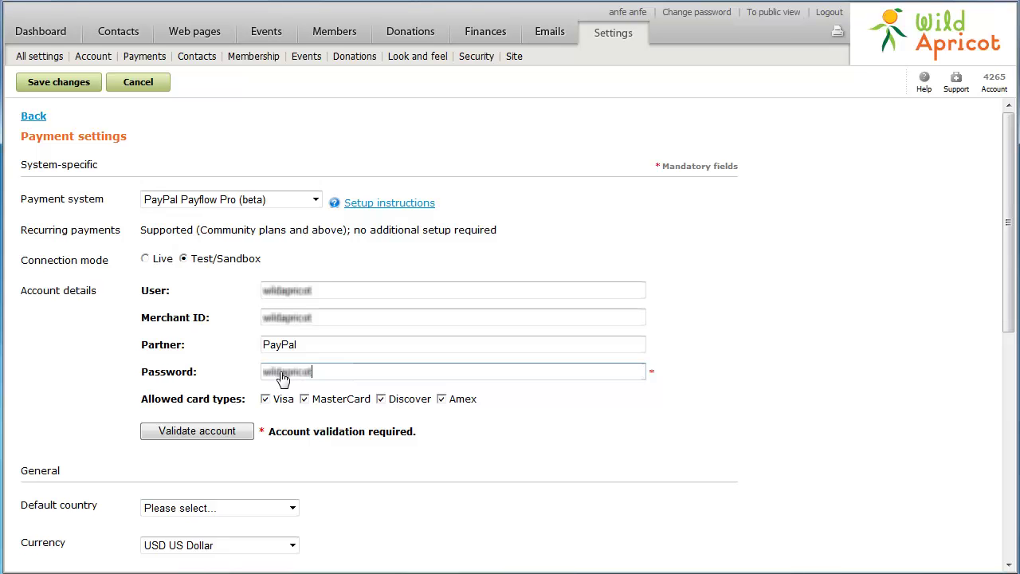
left_click(381, 400)
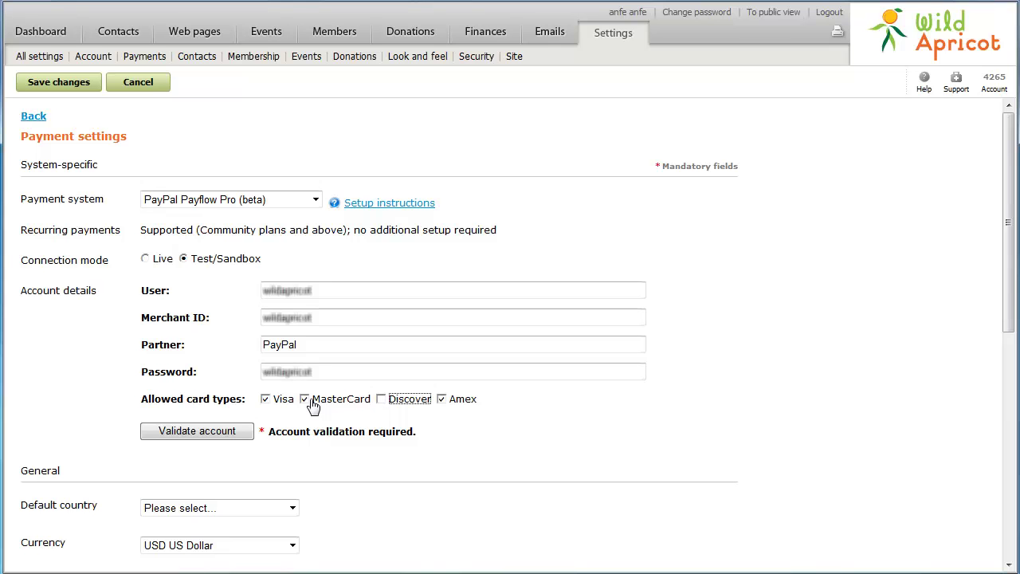
Validate the account, fix the rejected password, and re-validate until it succeeds.
left_click(200, 436)
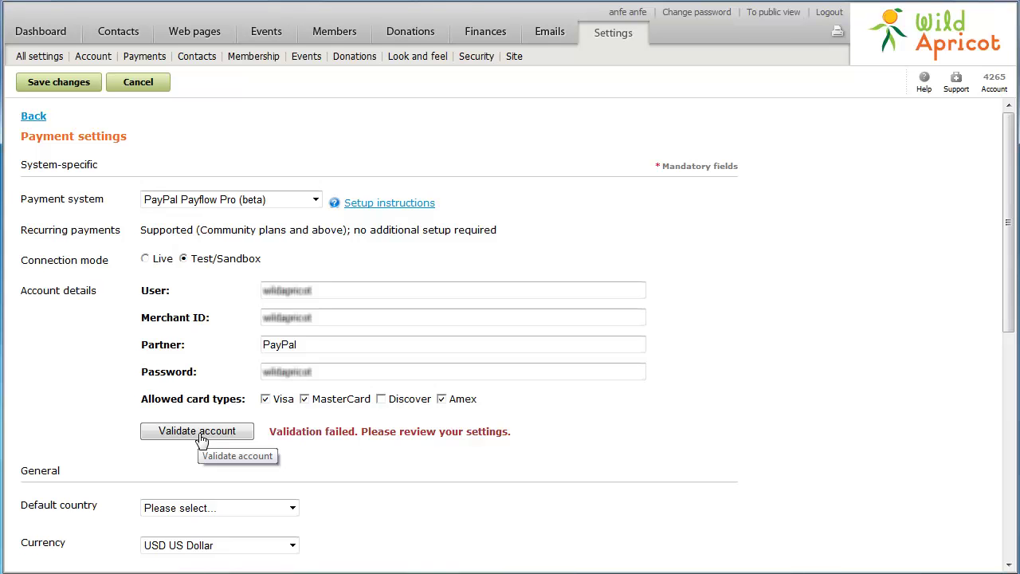
left_click(318, 372)
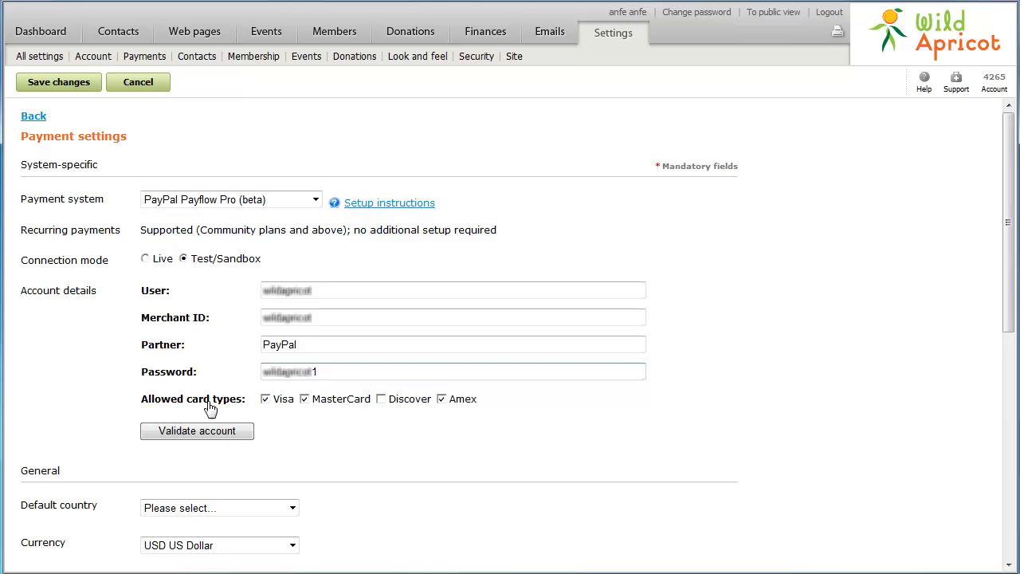
left_click(198, 440)
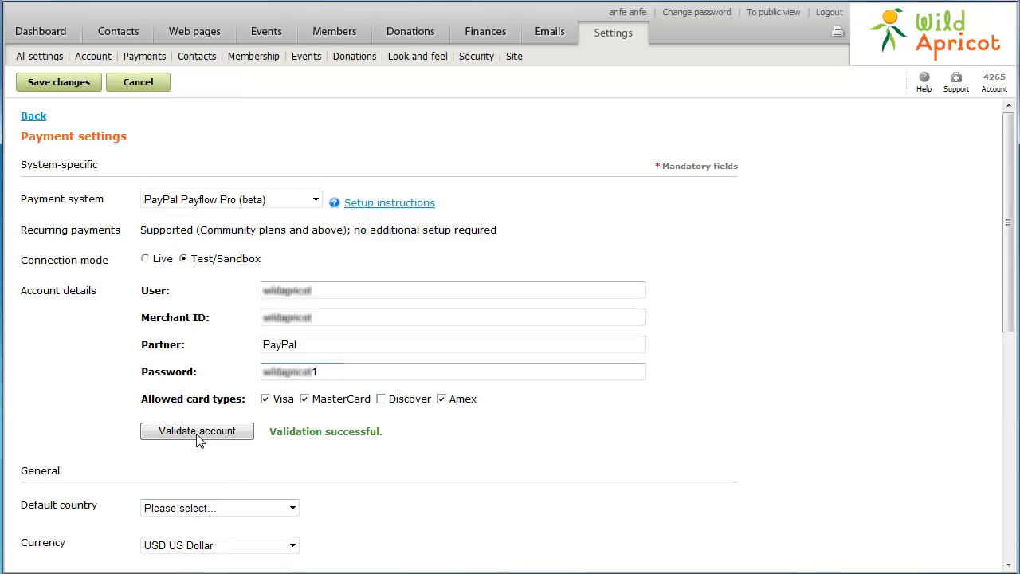
Set the default country to United States and confirm USD US Dollar as currency.
left_click(228, 516)
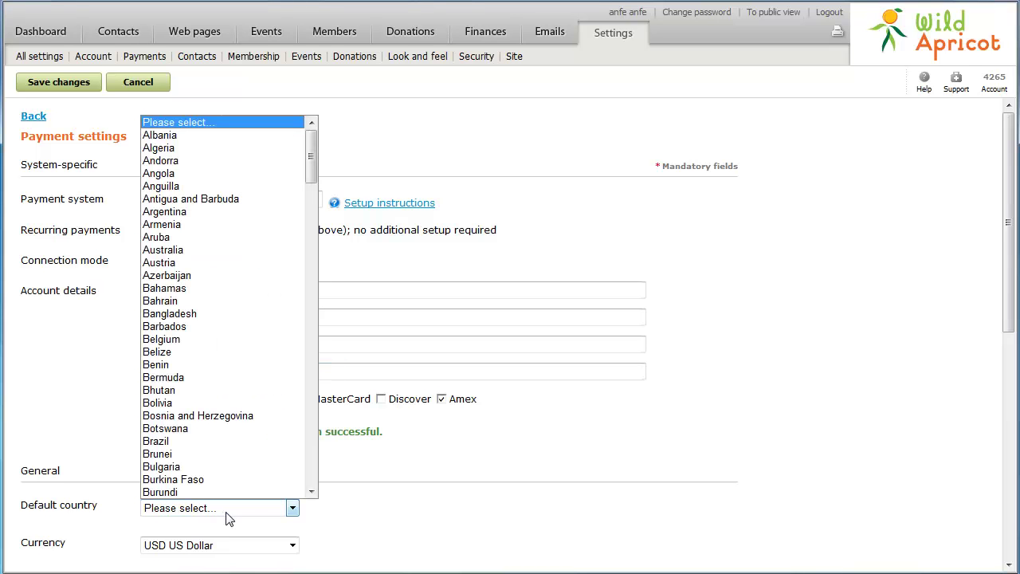
left_click(313, 466)
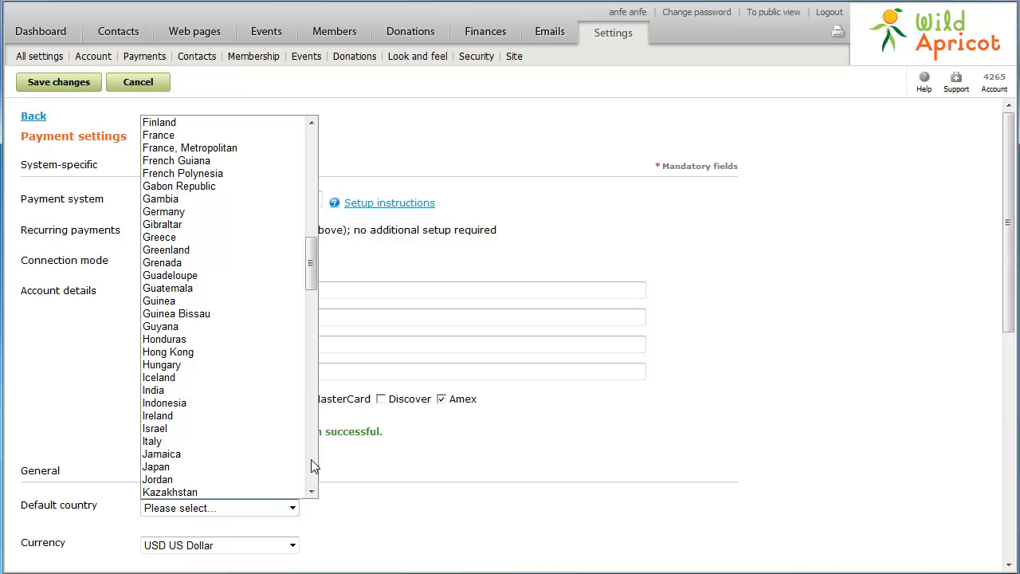
left_click(310, 459)
left_click(311, 459)
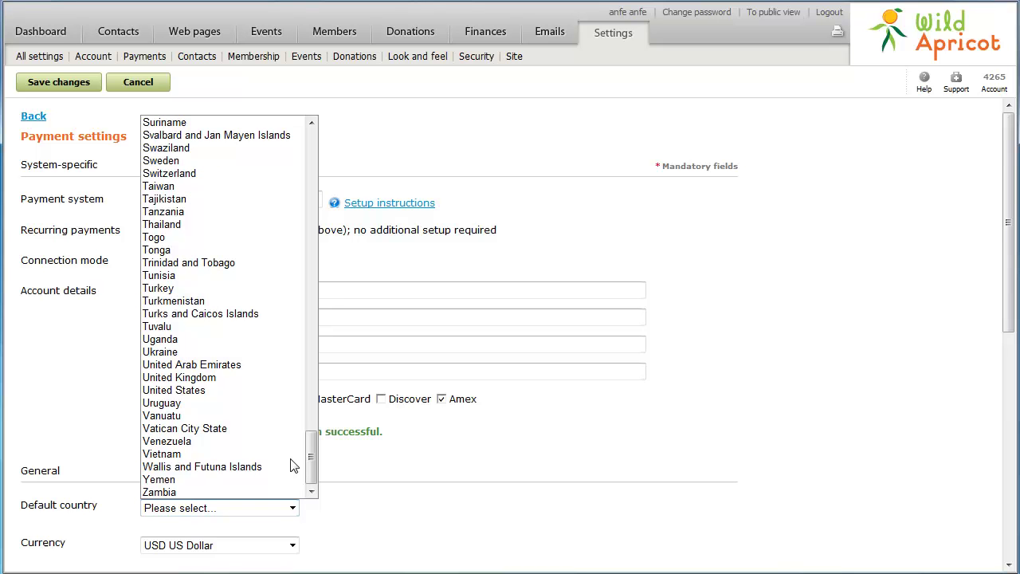
left_click(204, 391)
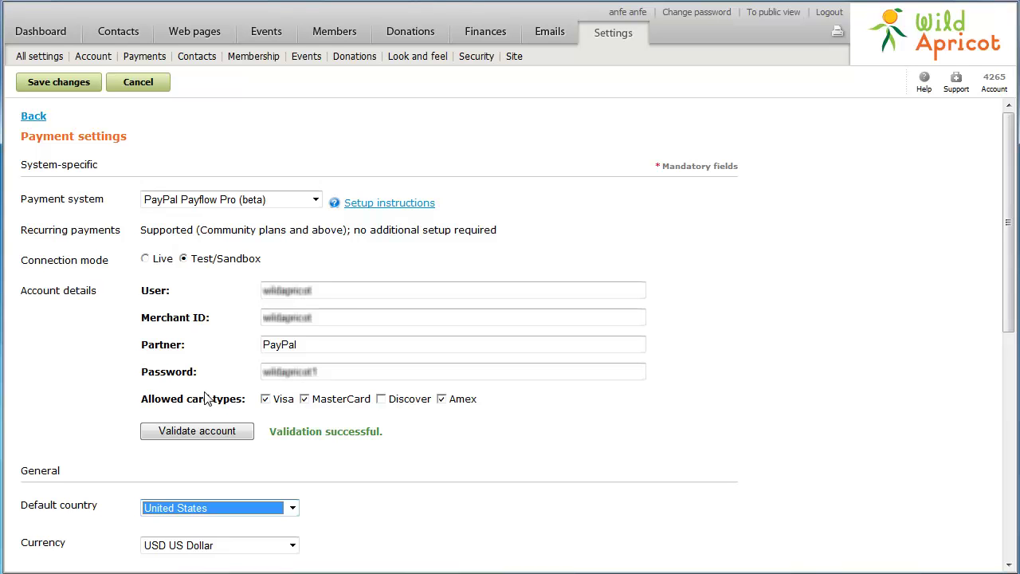
left_click(232, 550)
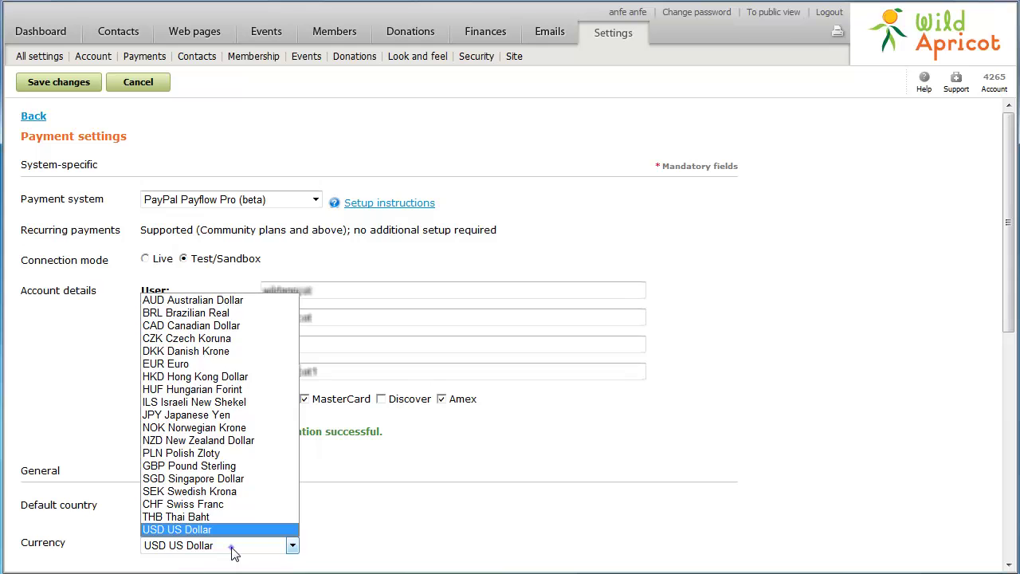
left_click(233, 550)
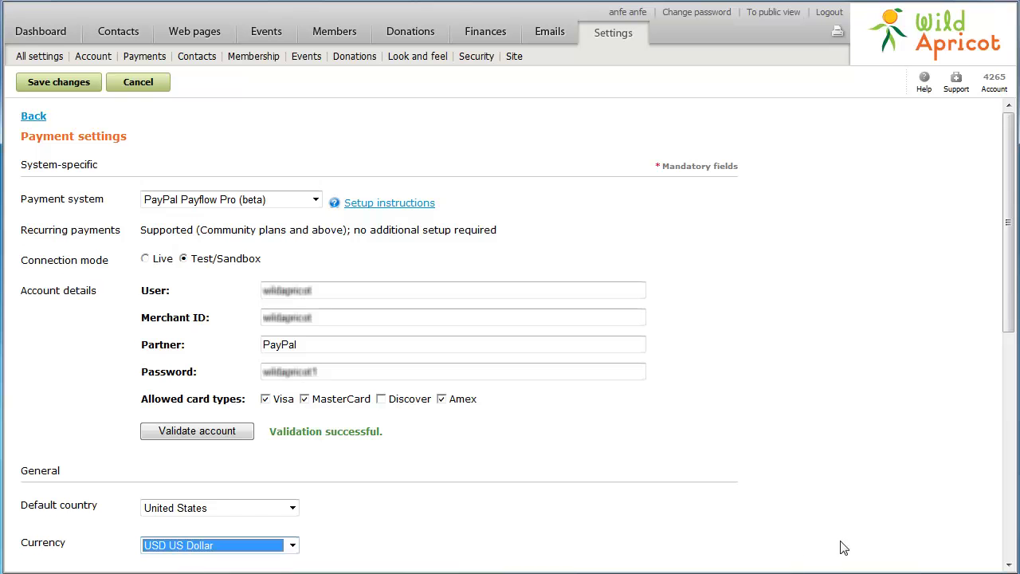
Write the general payment instructions 'You can pay by VISA, MasterCard, or American Express'.
left_click(1008, 532)
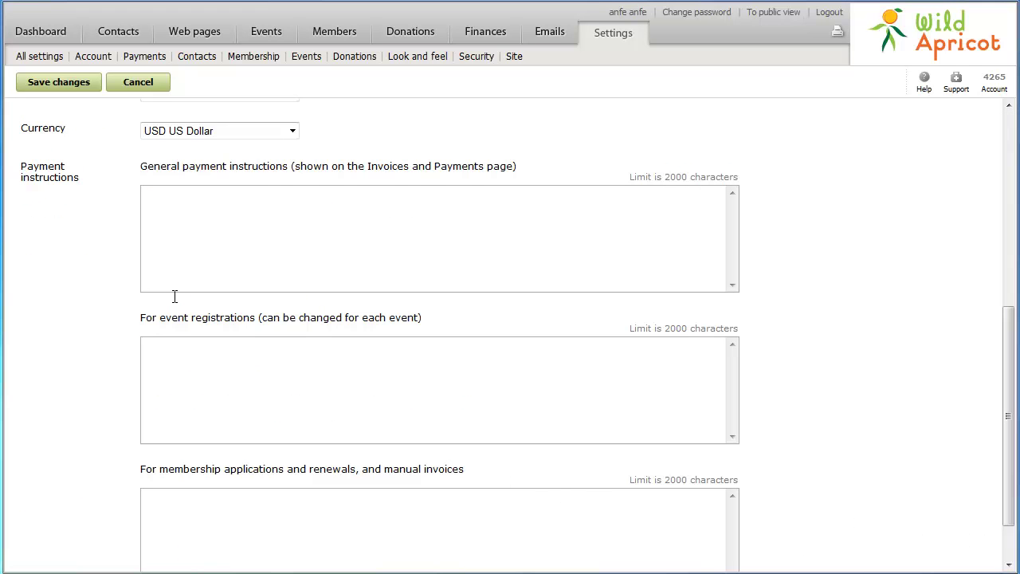
left_click(152, 204)
type("You can pay by VISA, MasterCard, or American Express")
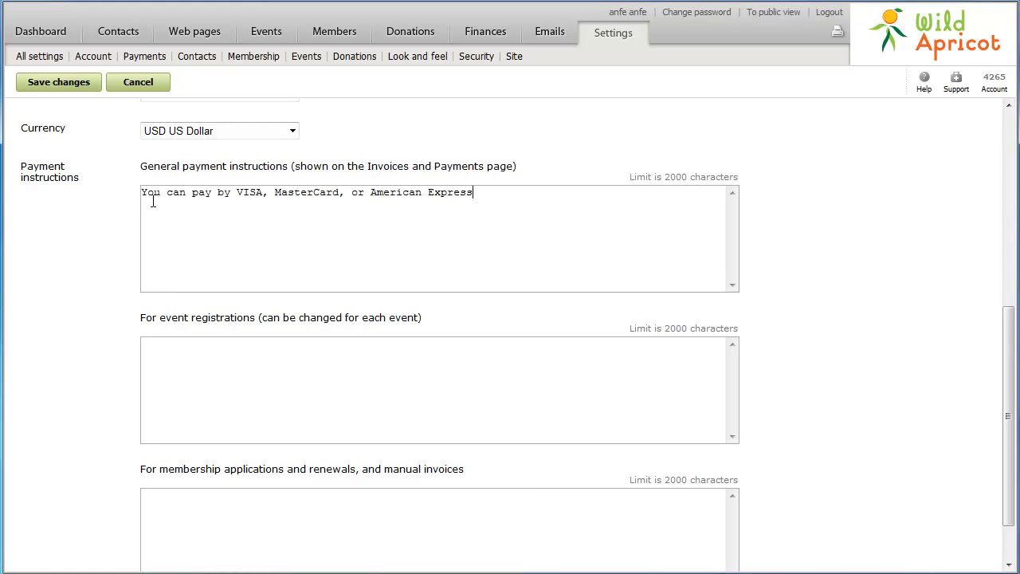
Add event registration instructions 'Become a member and get a $20 discount' and save the settings.
left_click(153, 349)
type("Become a member and get a $20 discount")
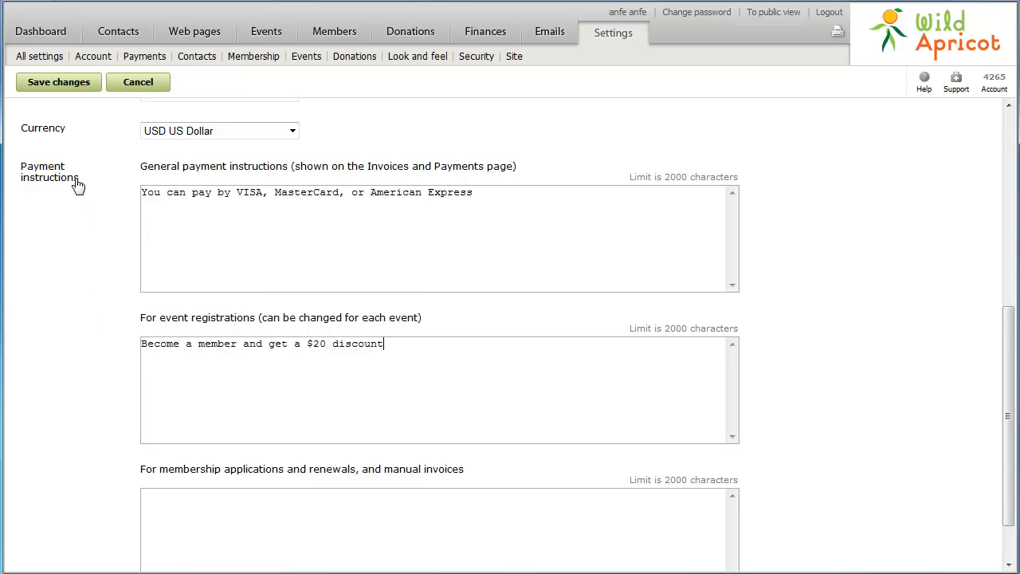
left_click(76, 86)
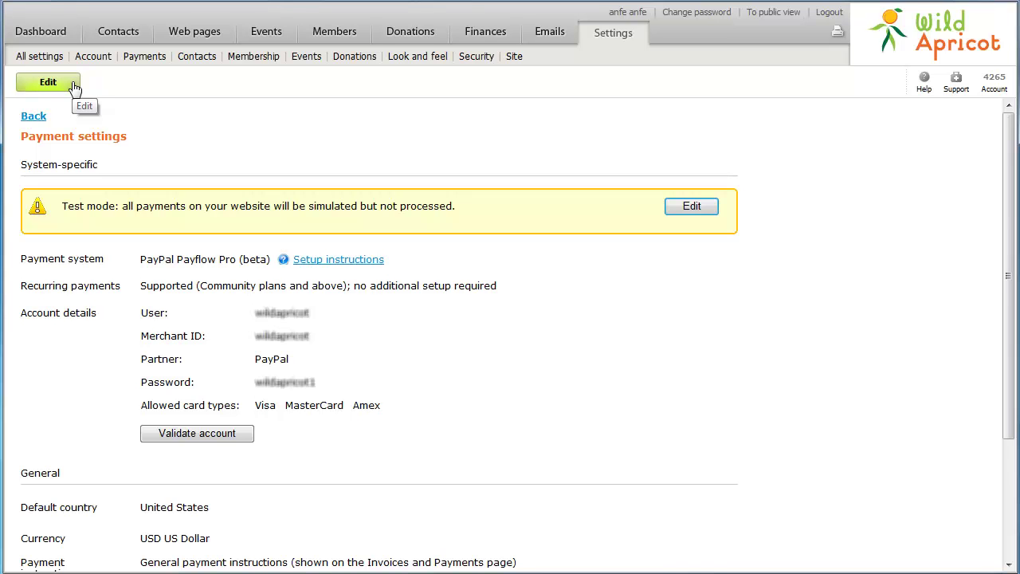